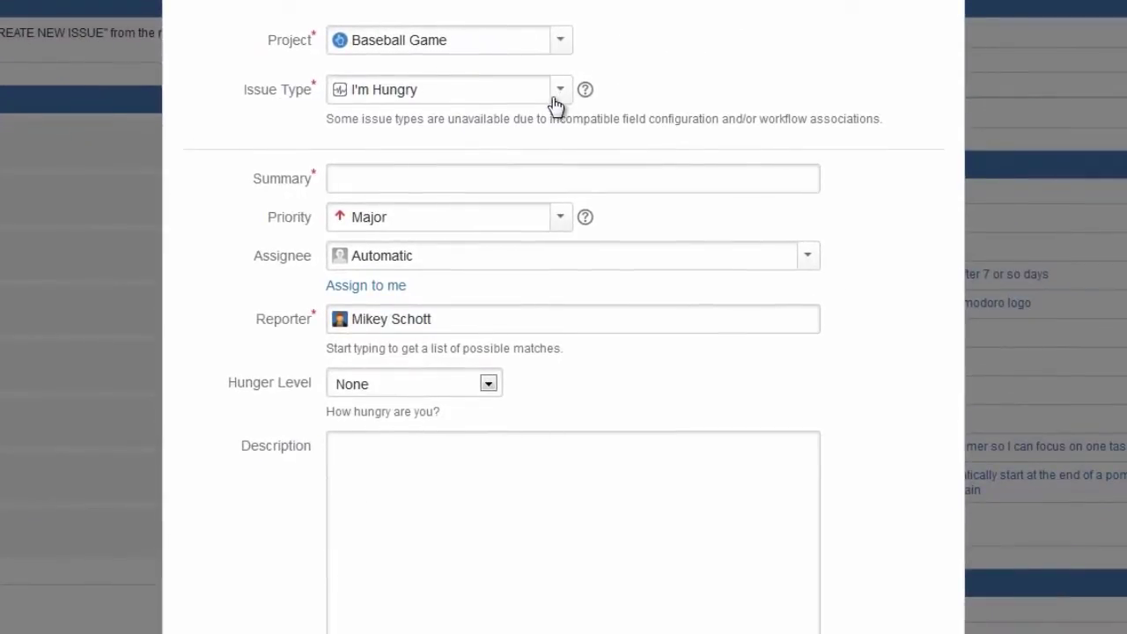
# Keep the I'm Hungry issue type and enter the summary 'There's something missing from my life and it's food'
pyautogui.click(559, 92)
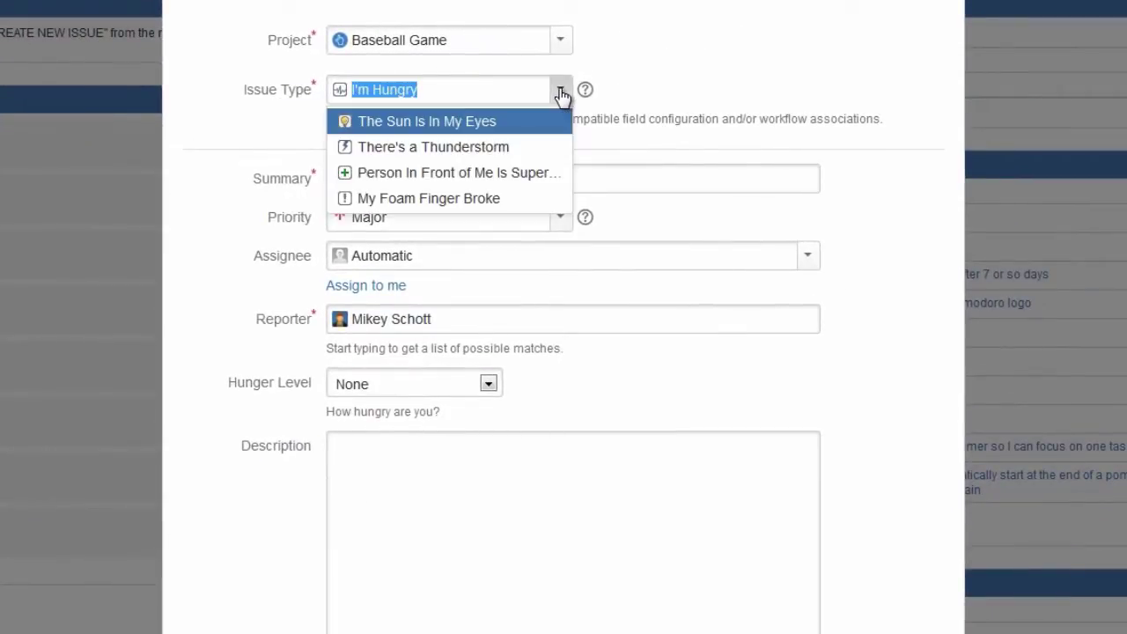
pyautogui.click(561, 94)
pyautogui.click(413, 175)
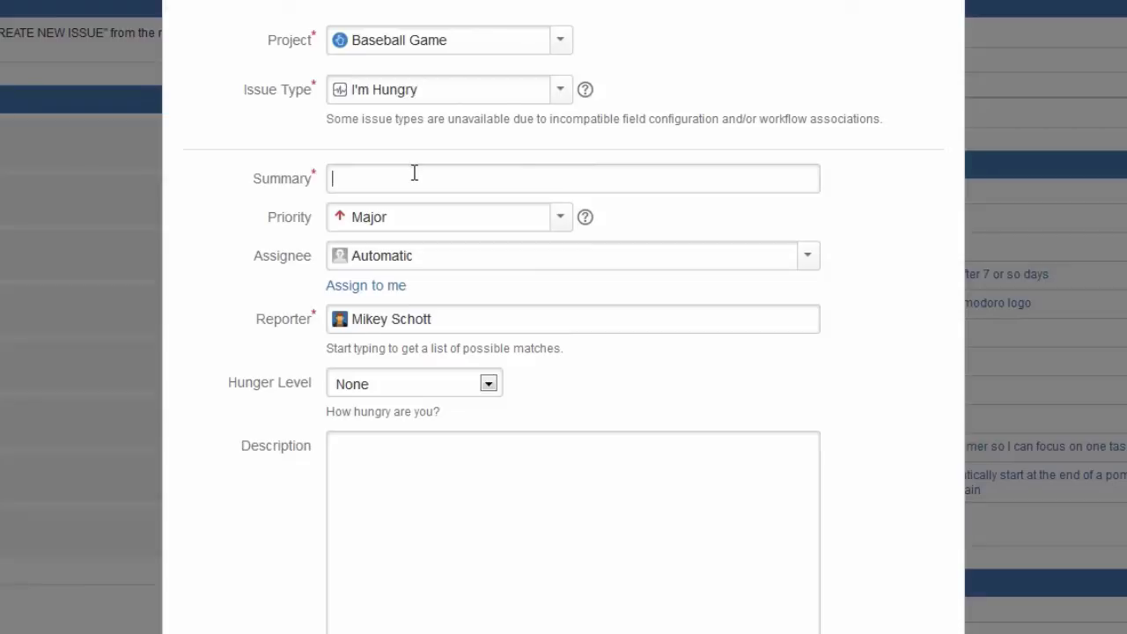
pyautogui.write("There's s")
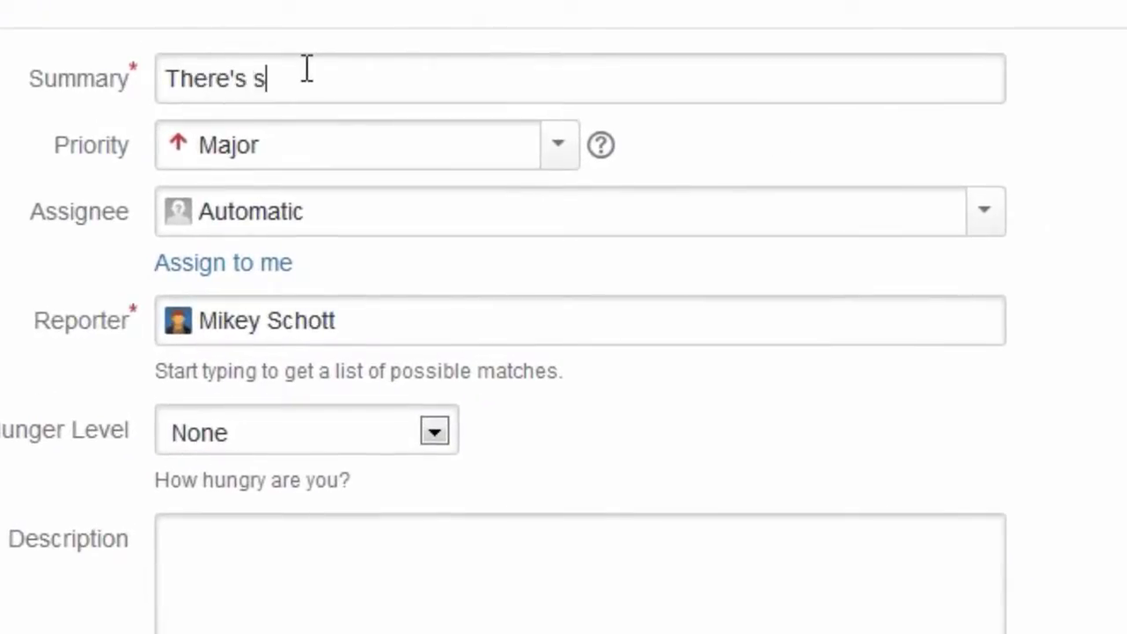
pyautogui.write('omething missing f')
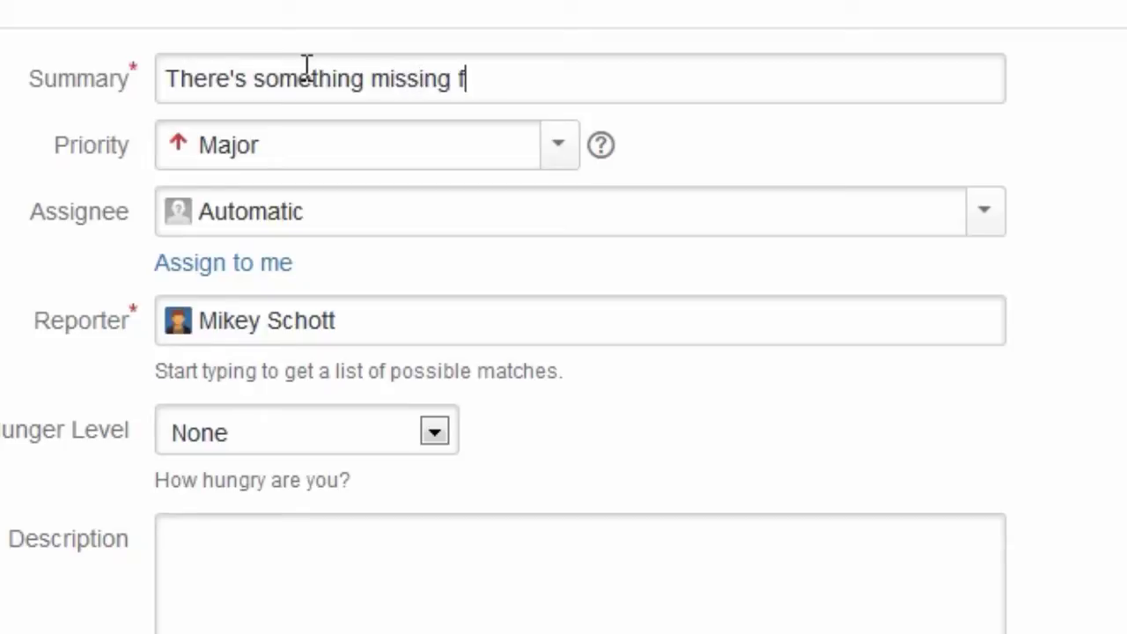
pyautogui.write("rom my life and it's food")
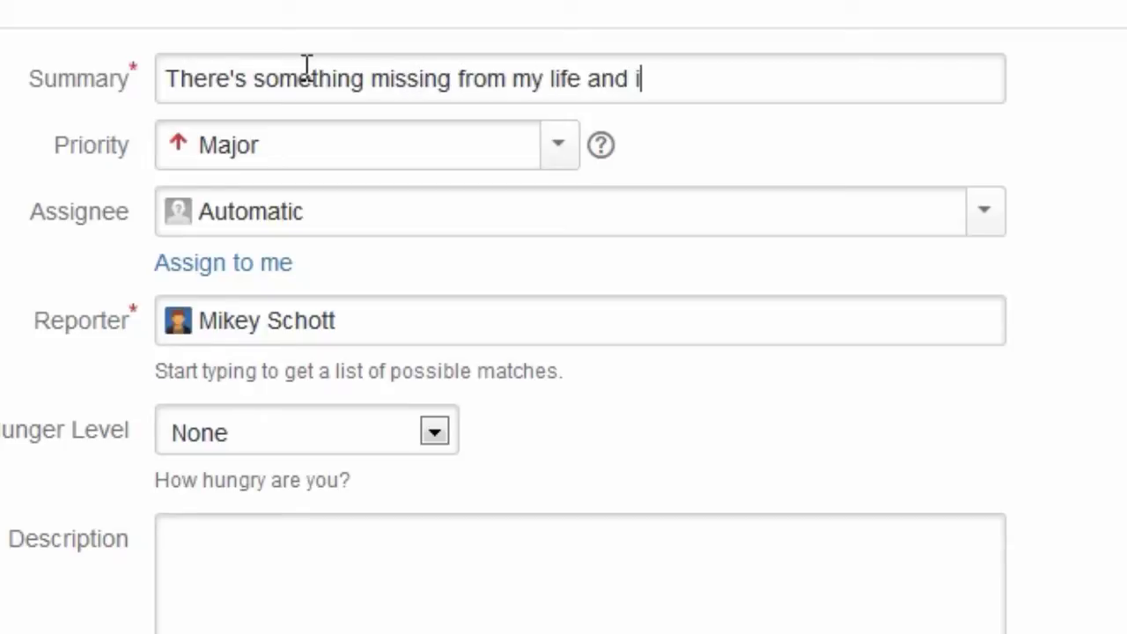
# Set priority Critical, assign to yourself, choose hunger level Hungry like the wolf, and create the issue
pyautogui.click(568, 149)
pyautogui.click(449, 242)
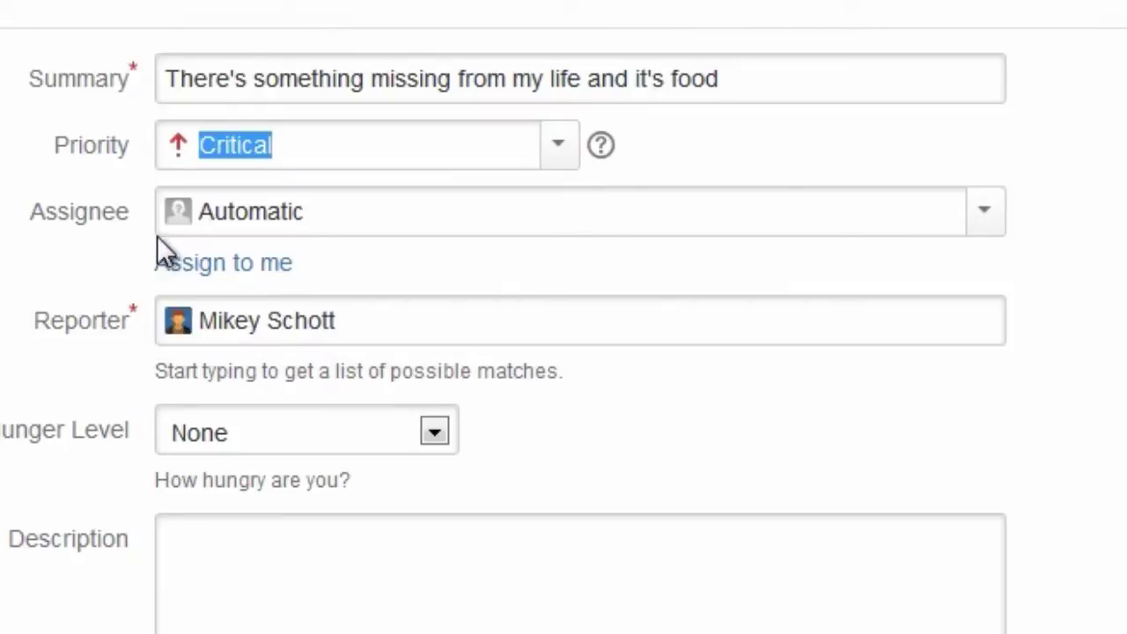
pyautogui.click(236, 264)
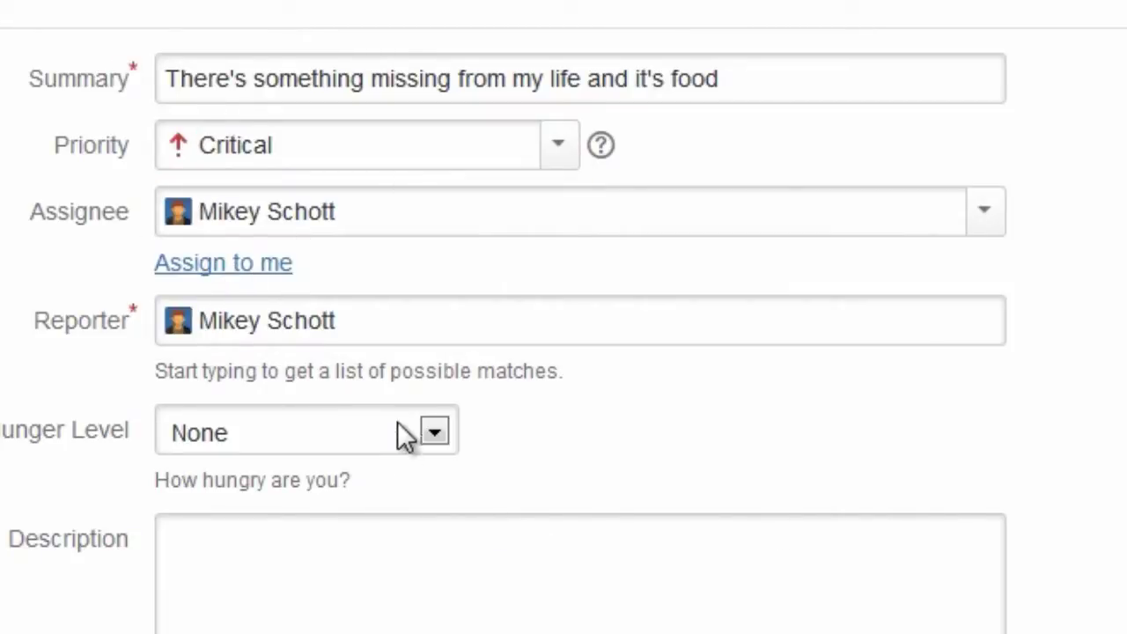
pyautogui.click(433, 431)
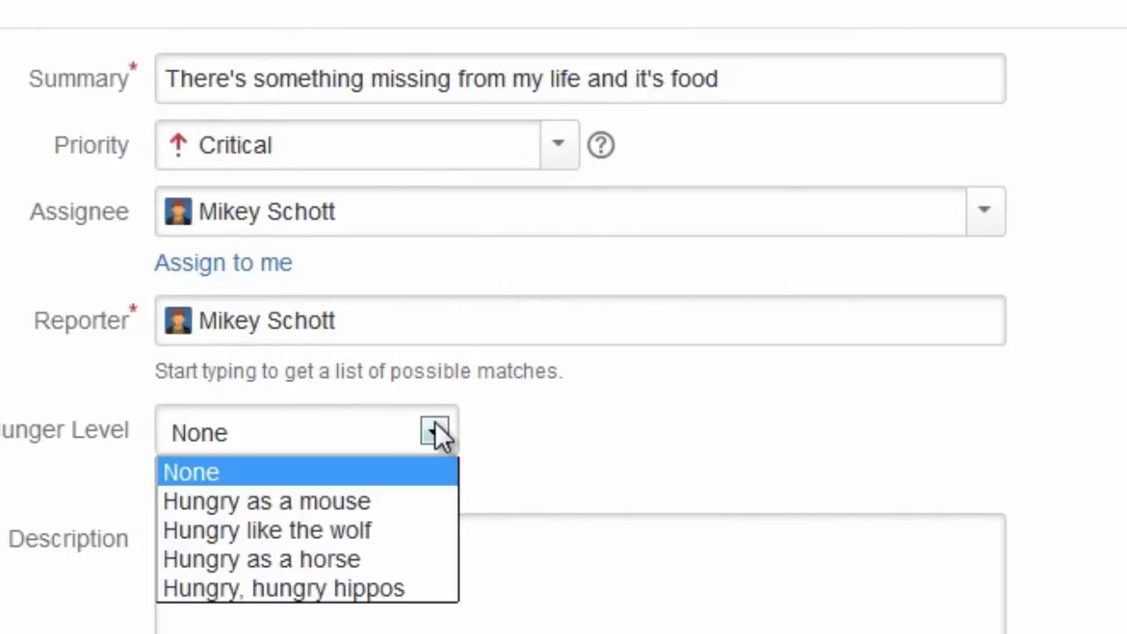
pyautogui.click(397, 528)
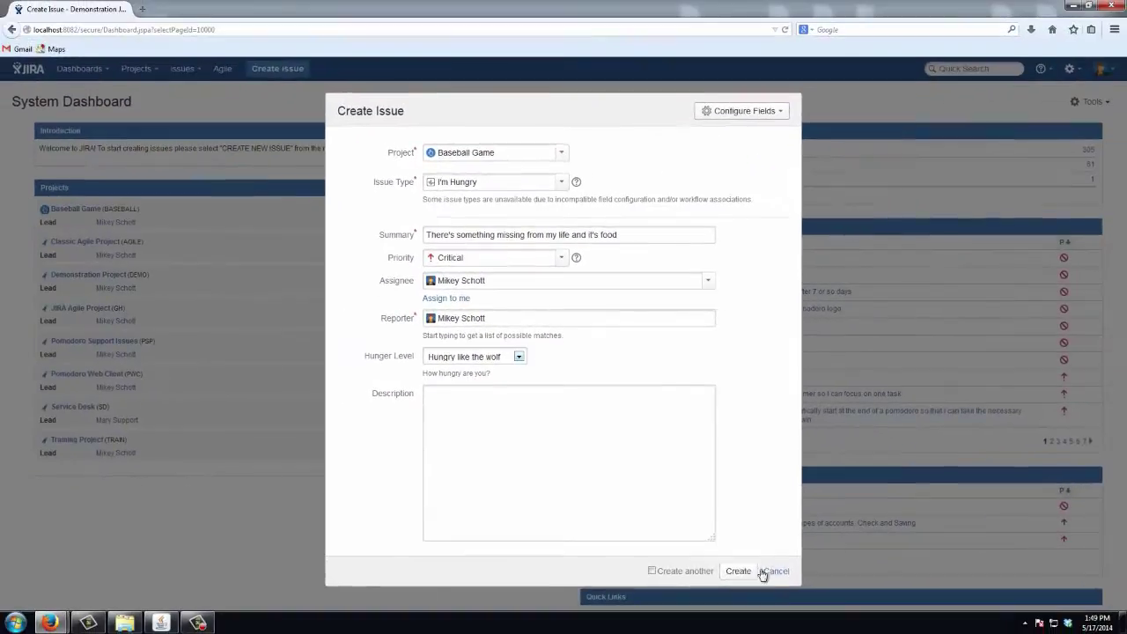
pyautogui.click(740, 573)
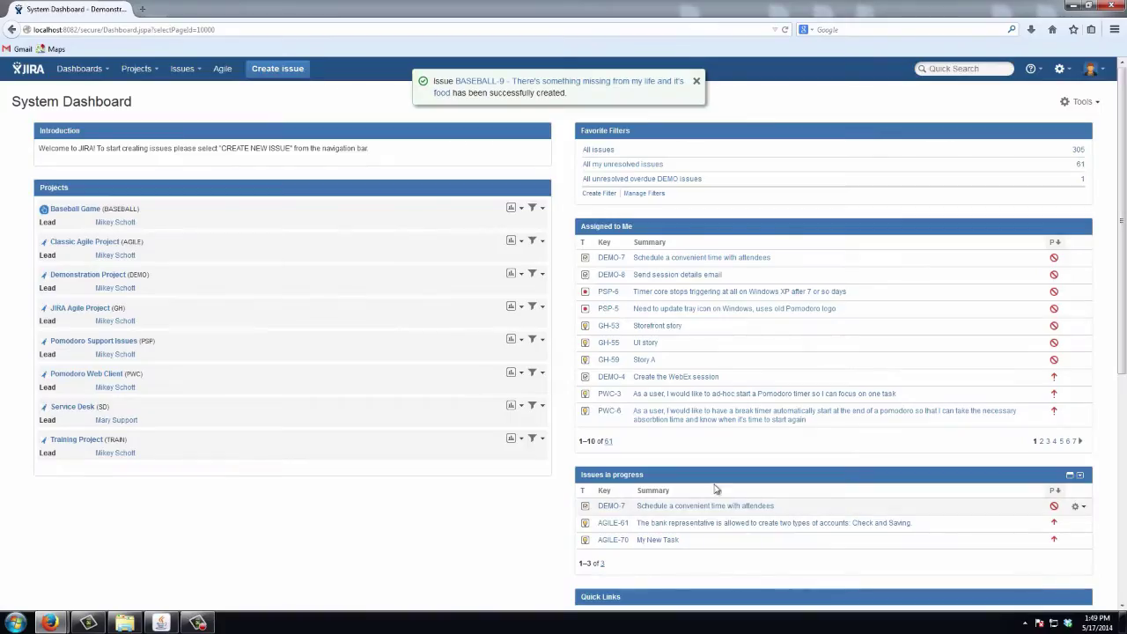
# Open BASEBALL-9 from the success message and review the extra transitions in the Workflow dropdown
pyautogui.click(546, 85)
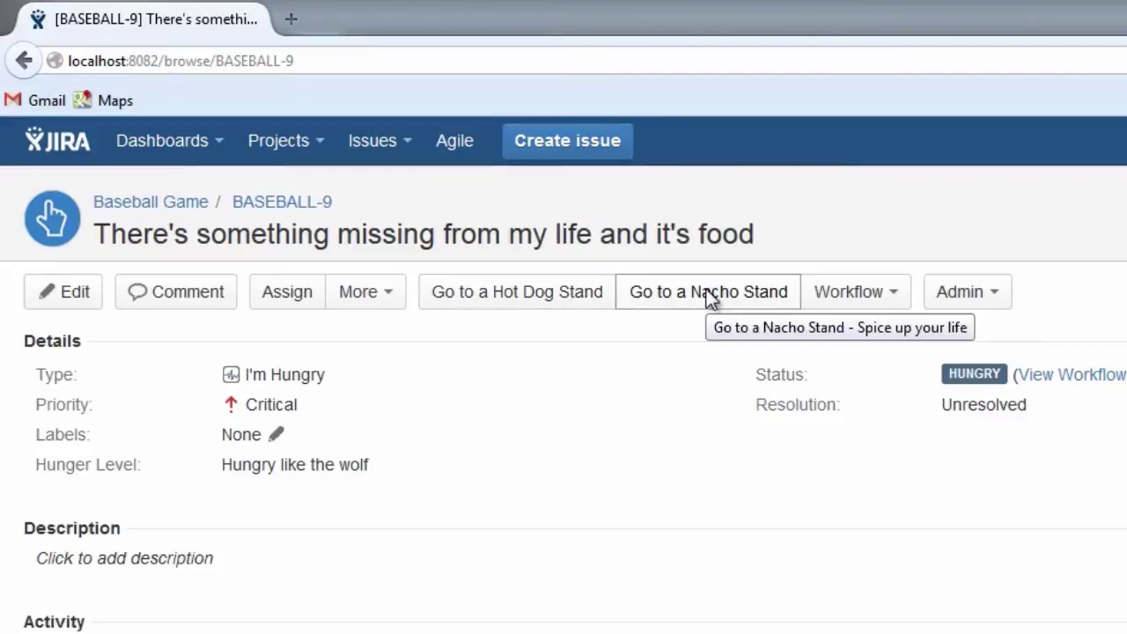
pyautogui.click(877, 297)
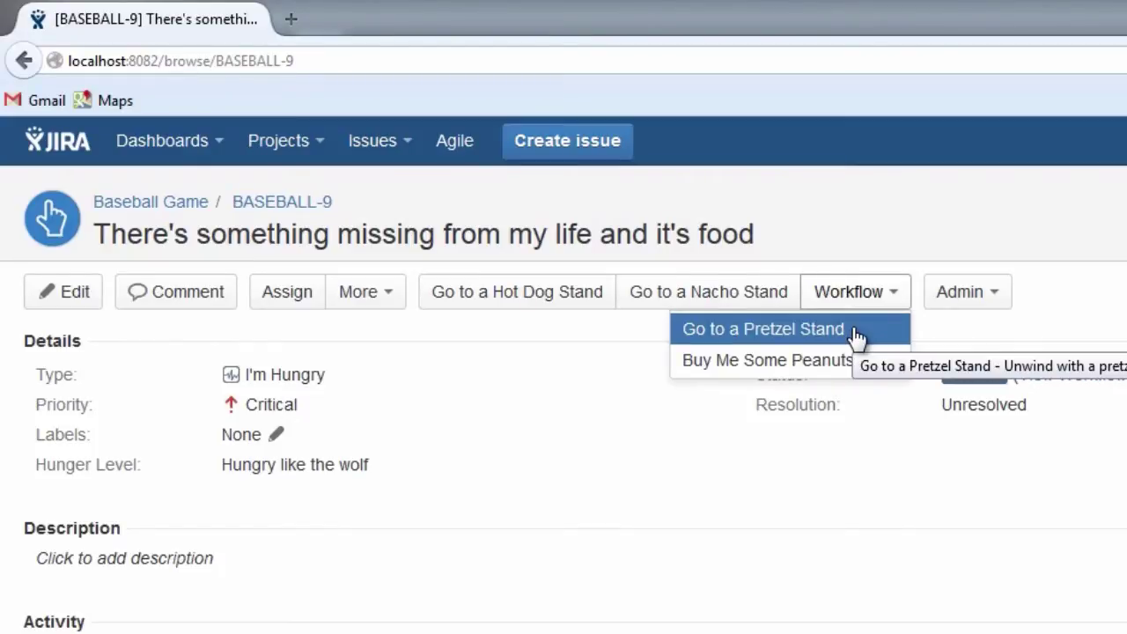
pyautogui.click(519, 268)
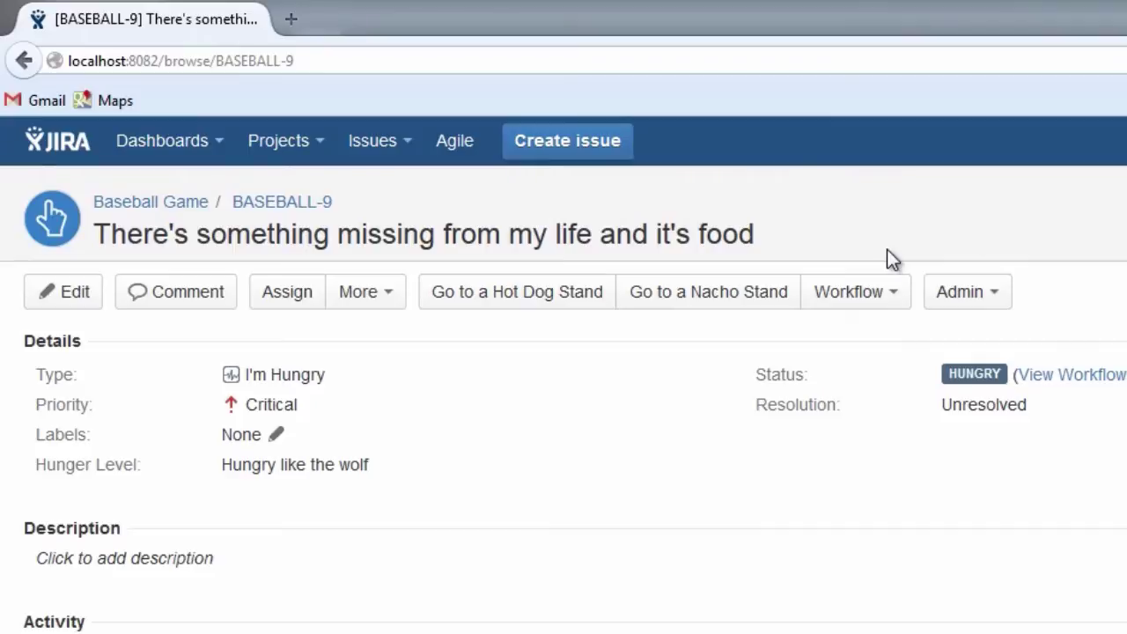
# Move BASEBALL-9 to AT HOT DOG STAND, check its remaining transitions, then show the JIRA bin folder
pyautogui.click(525, 292)
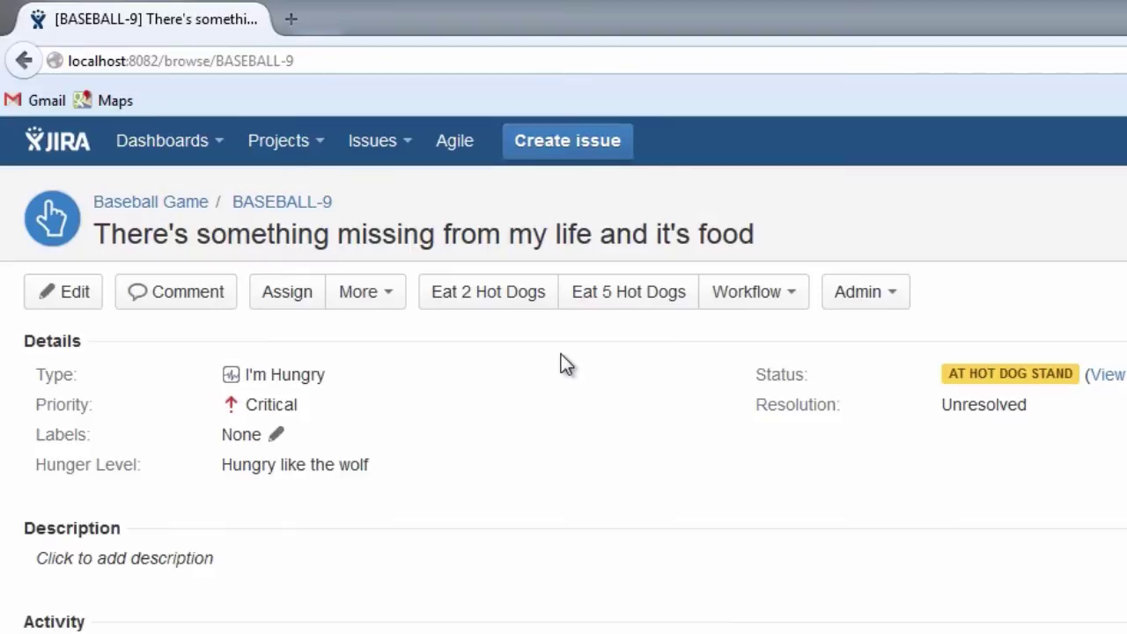
pyautogui.click(772, 292)
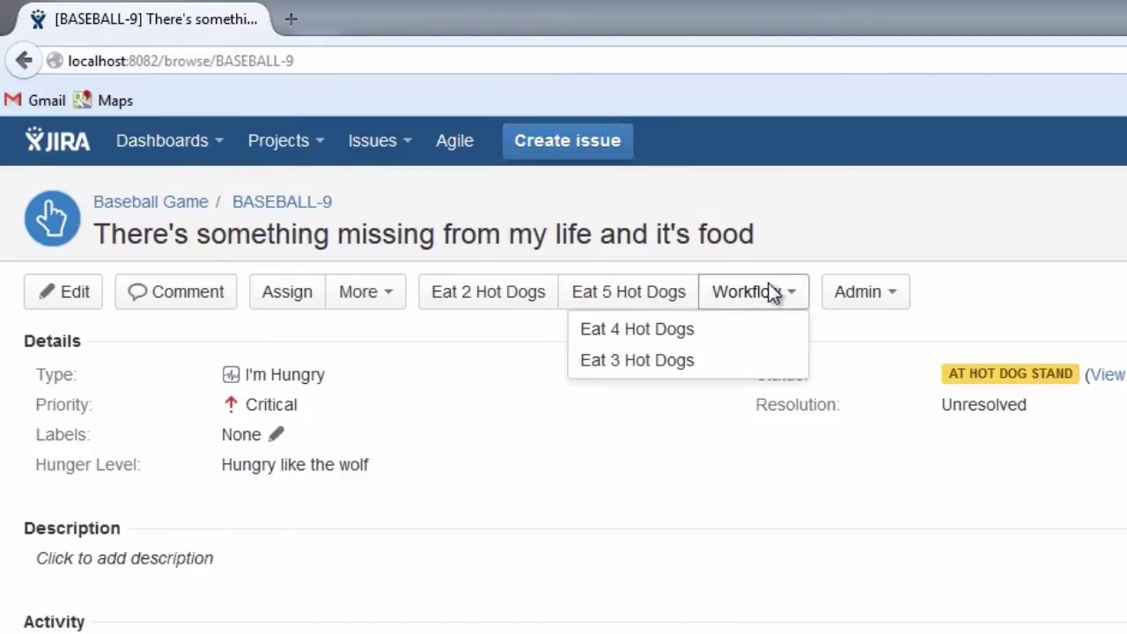
pyautogui.click(919, 204)
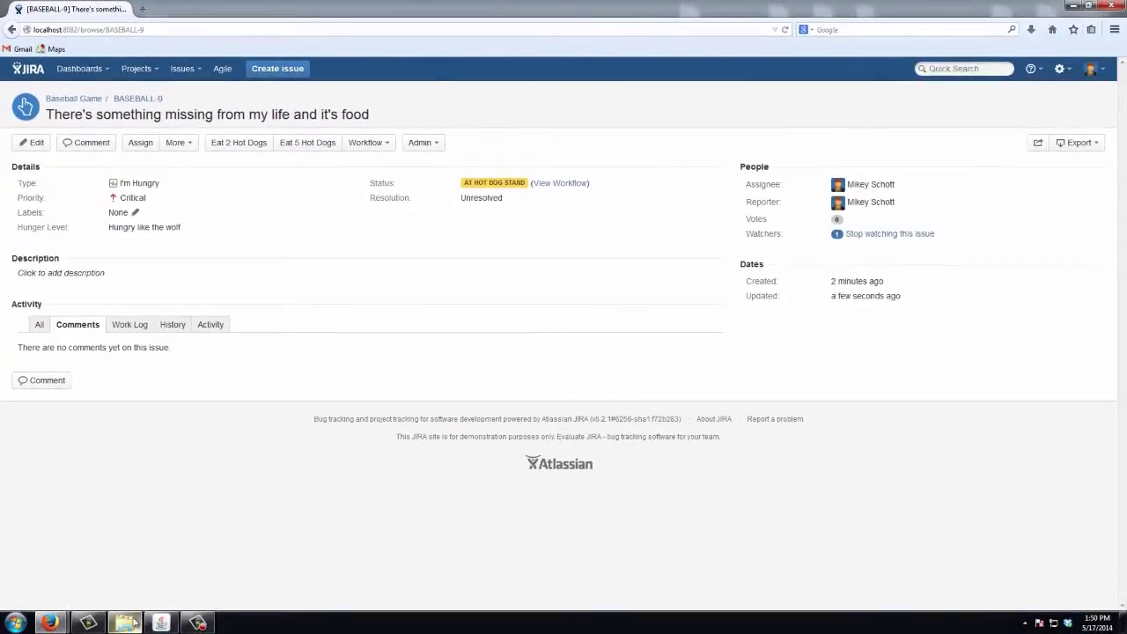
pyautogui.click(126, 622)
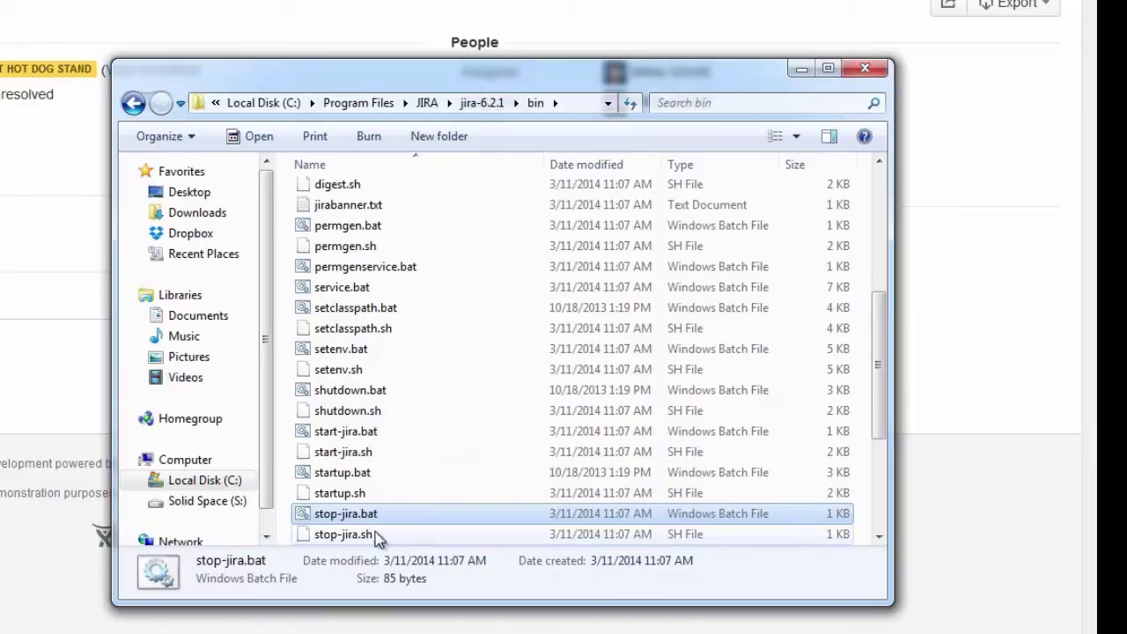
# Stop the JIRA server with stop-jira.bat, then open the home-6.2.1 folder
pyautogui.doubleClick(384, 521)
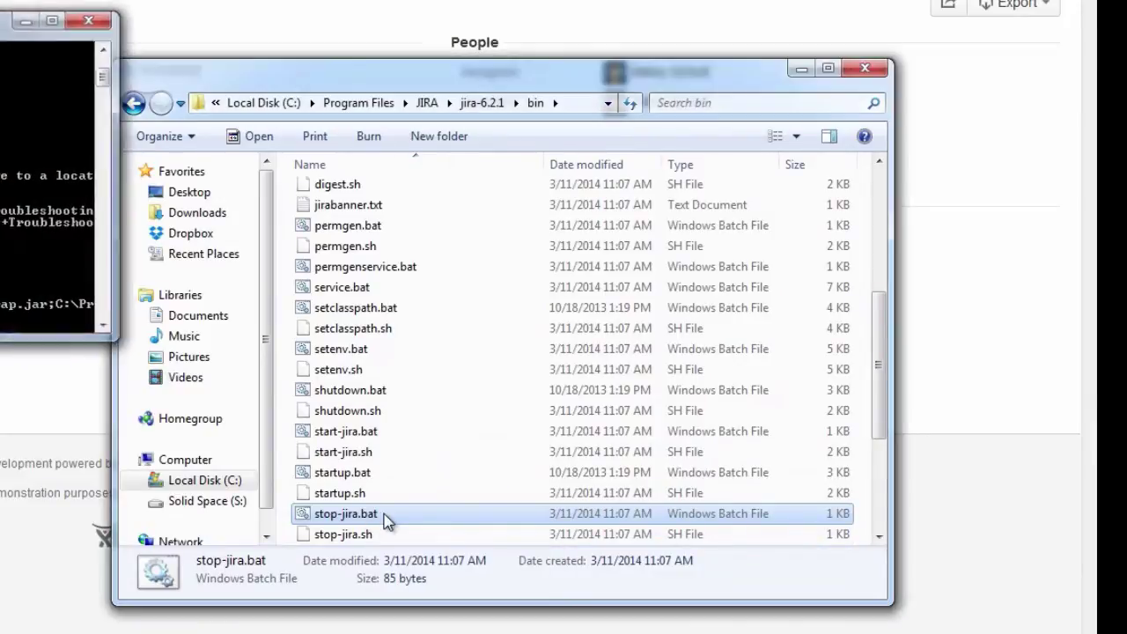
pyautogui.click(428, 103)
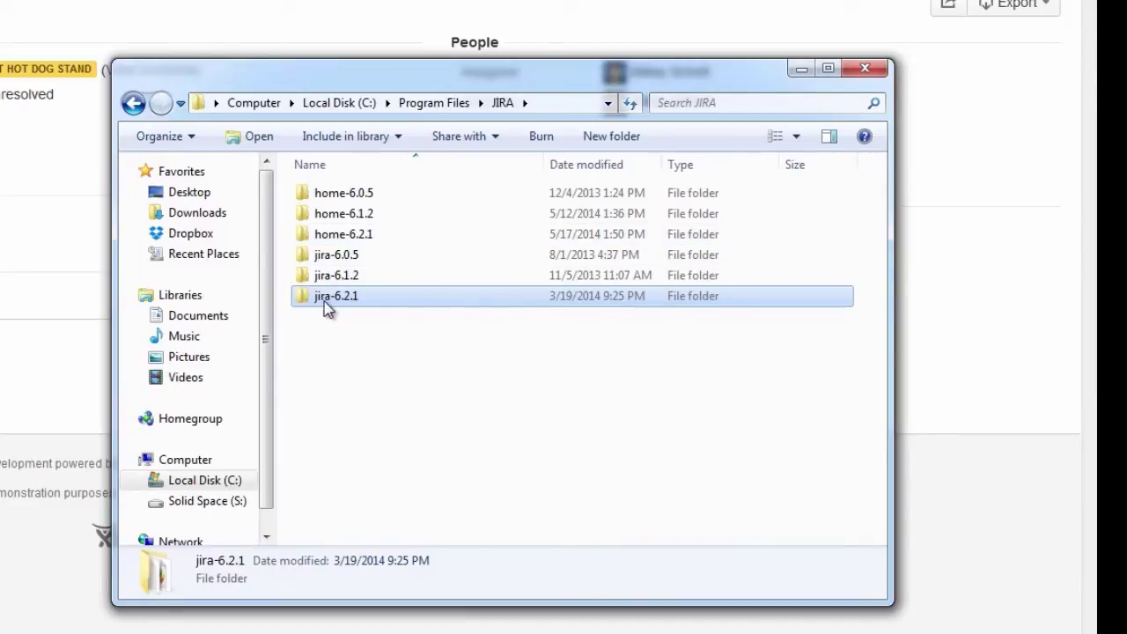
pyautogui.click(361, 235)
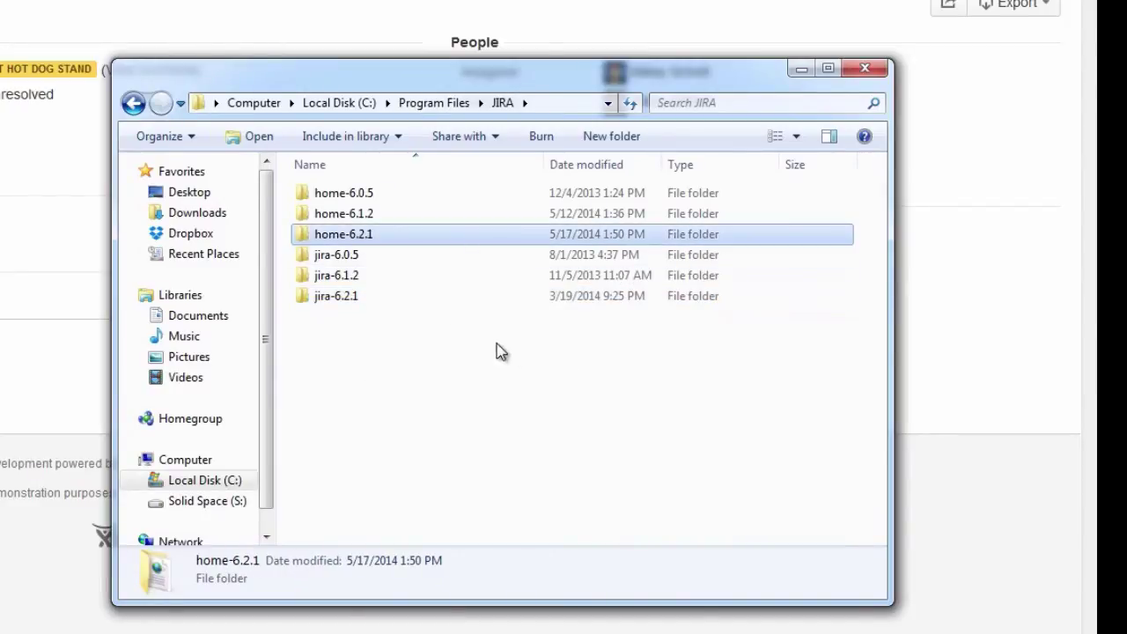
pyautogui.doubleClick(360, 244)
pyautogui.moveTo(317, 300)
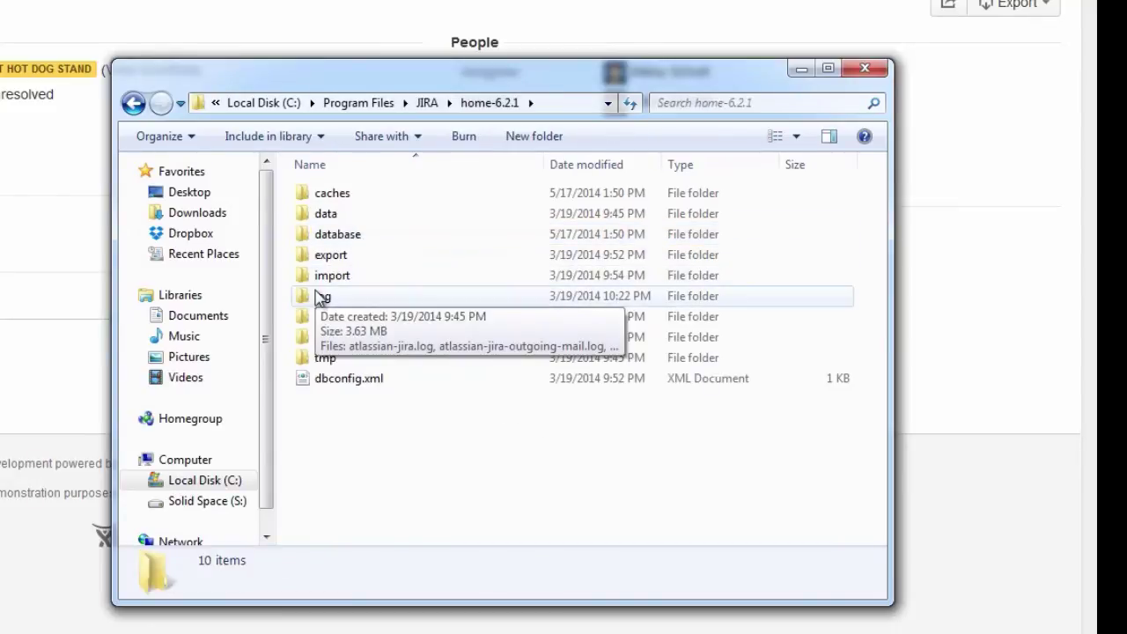
pyautogui.rightClick(333, 413)
# Create a new text document named jira-config.properties in home-6.2.1, accepting the extension change
pyautogui.moveTo(396, 632)
pyautogui.click(666, 588)
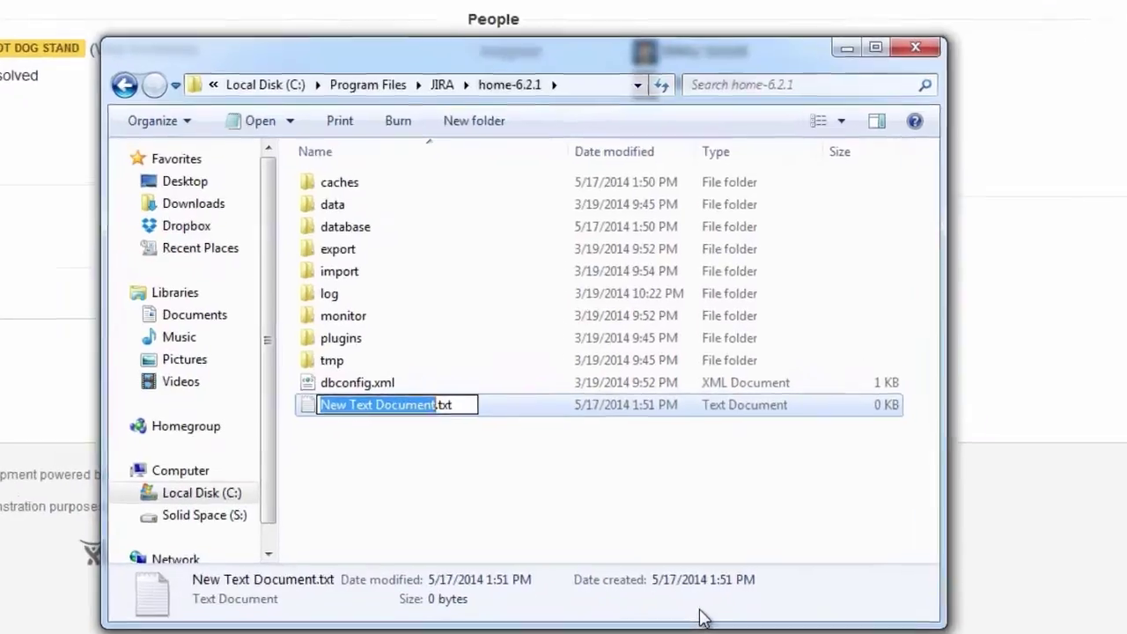
pyautogui.press('Delete')
pyautogui.press('Delete')
pyautogui.press('Delete')
pyautogui.press('Delete')
pyautogui.press('Delete')
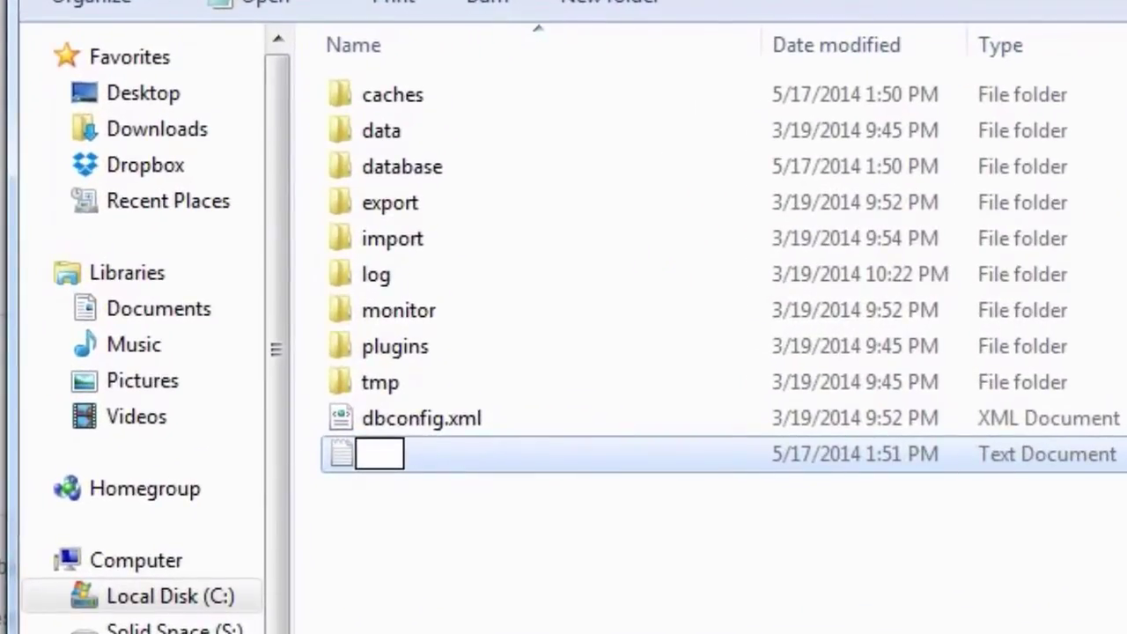
pyautogui.write('jira-config.properties')
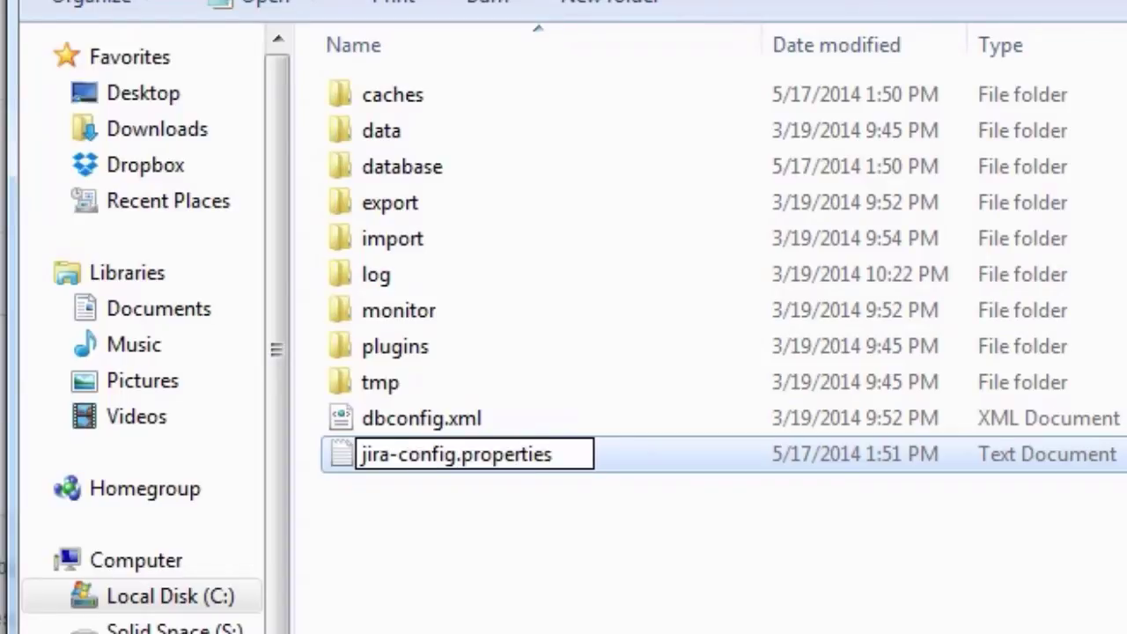
pyautogui.press('Return')
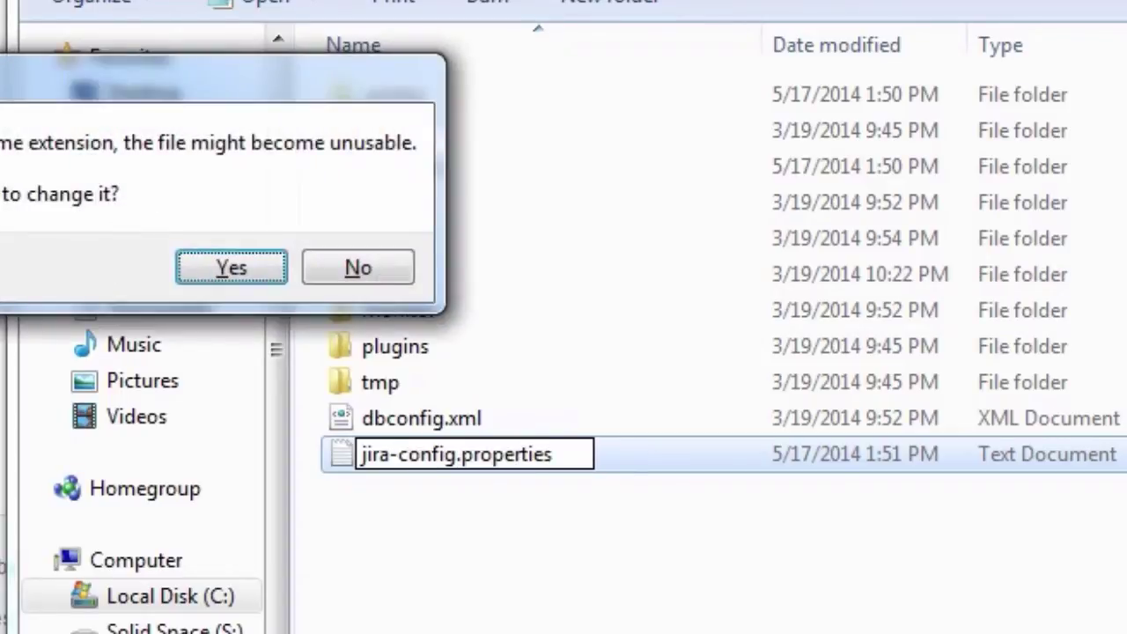
pyautogui.click(232, 268)
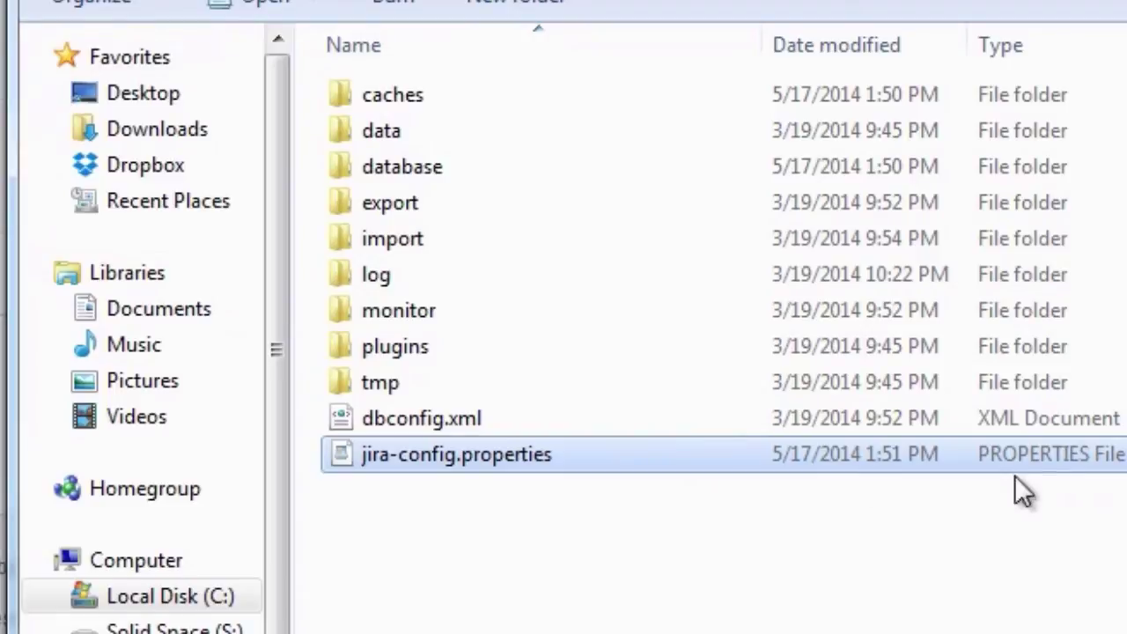
pyautogui.rightClick(471, 458)
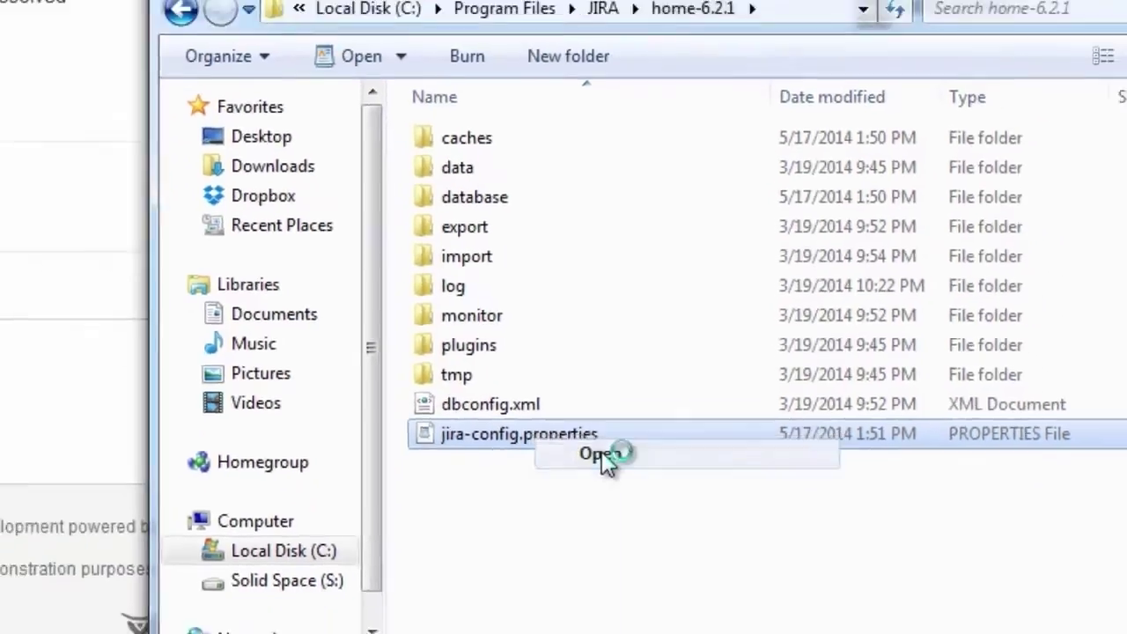
# Add the line 'ops.bar.group.size.opsbar-transitions = 5' to jira-config.properties, then save and close it
pyautogui.click(556, 480)
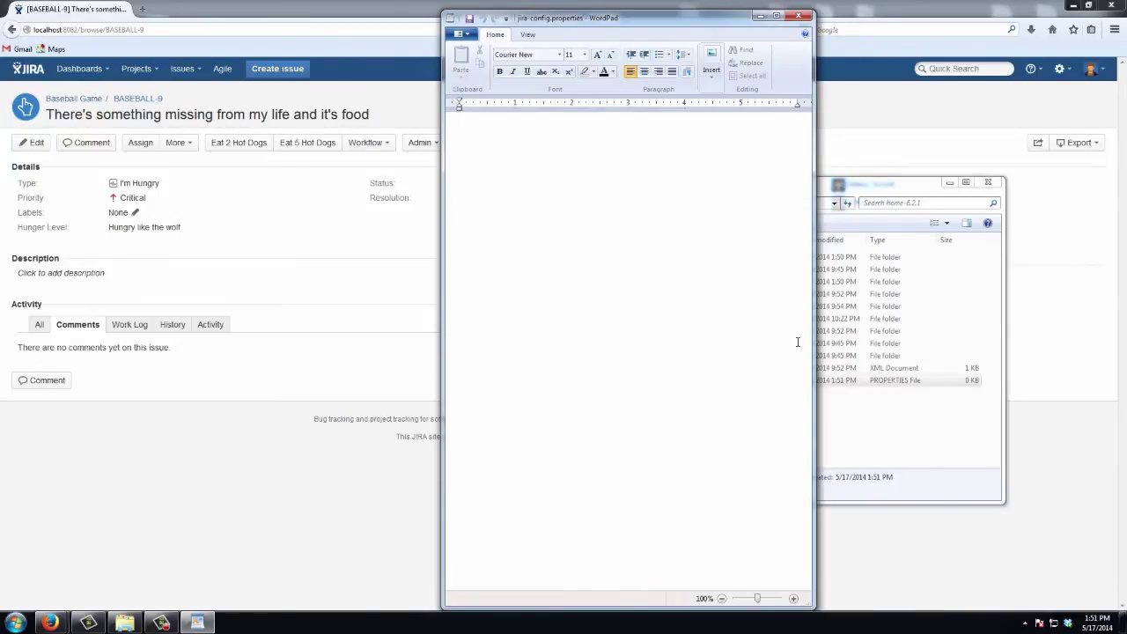
pyautogui.write('ops.bar')
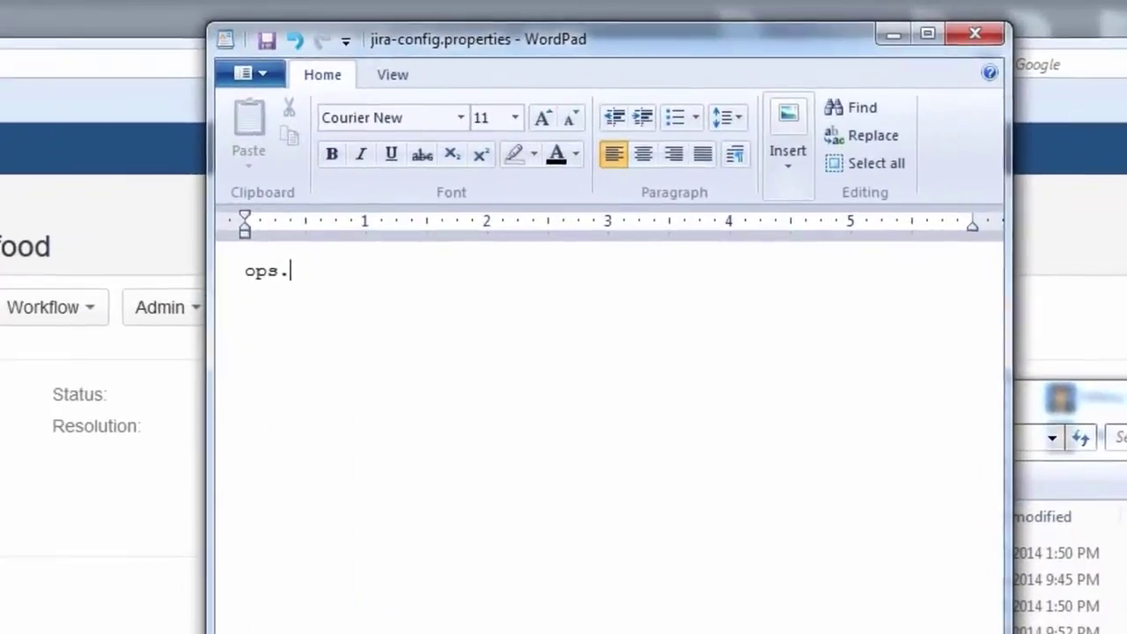
pyautogui.write('.group')
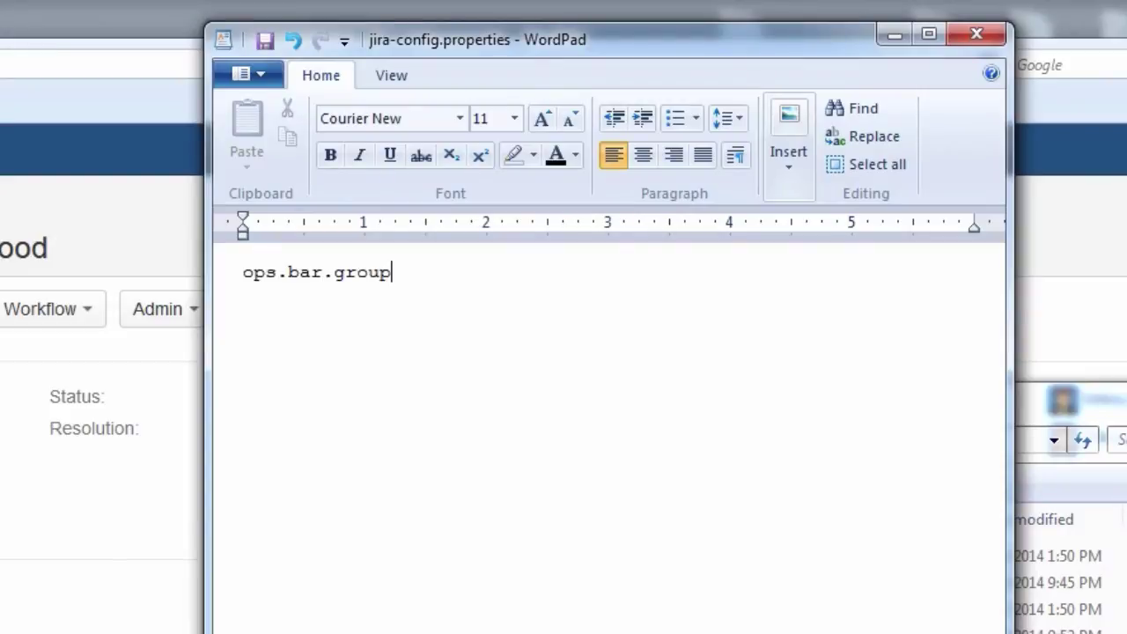
pyautogui.write('.szi')
pyautogui.press('BackSpace')
pyautogui.press('BackSpace')
pyautogui.write('ize.opsbar-transitions')
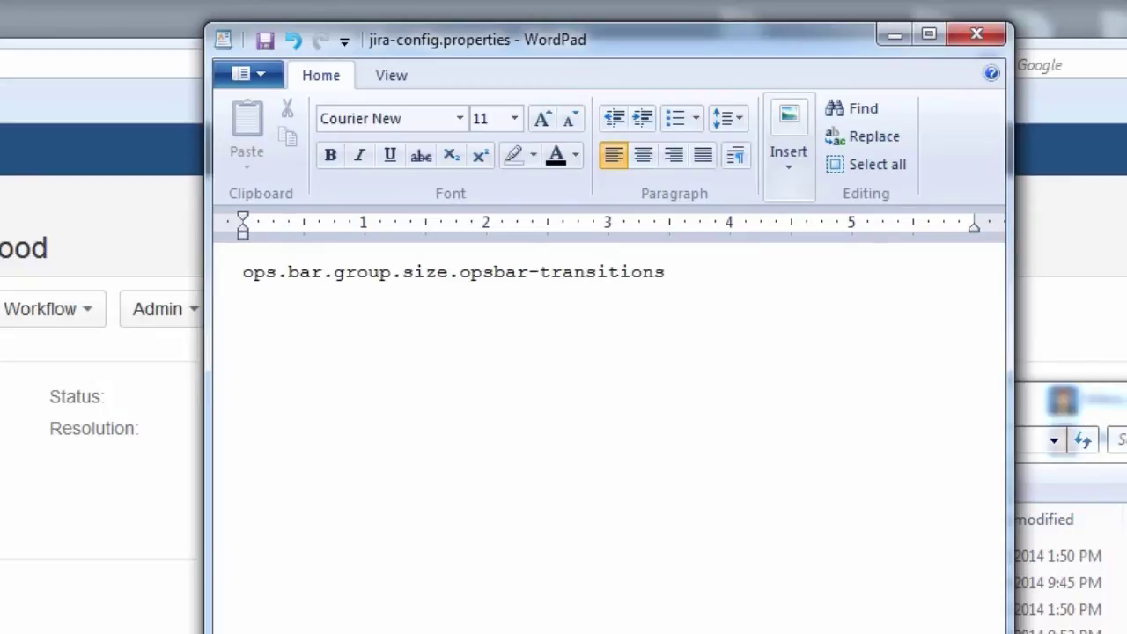
pyautogui.write(' =')
pyautogui.write('25')
pyautogui.press('BackSpace')
pyautogui.press('BackSpace')
pyautogui.write('5')
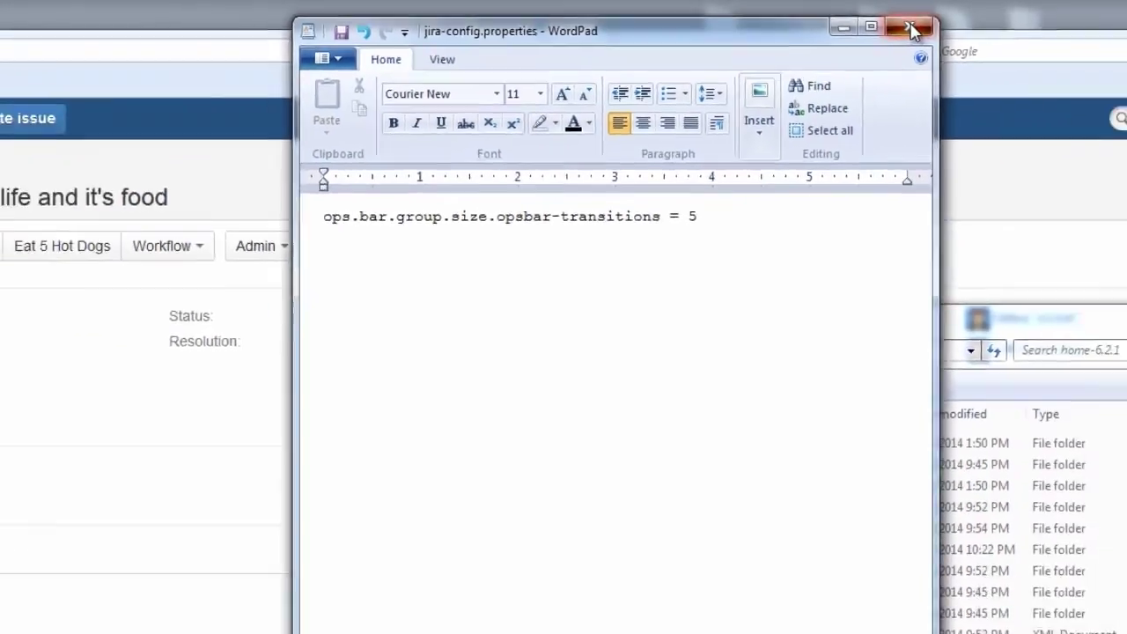
pyautogui.click(976, 34)
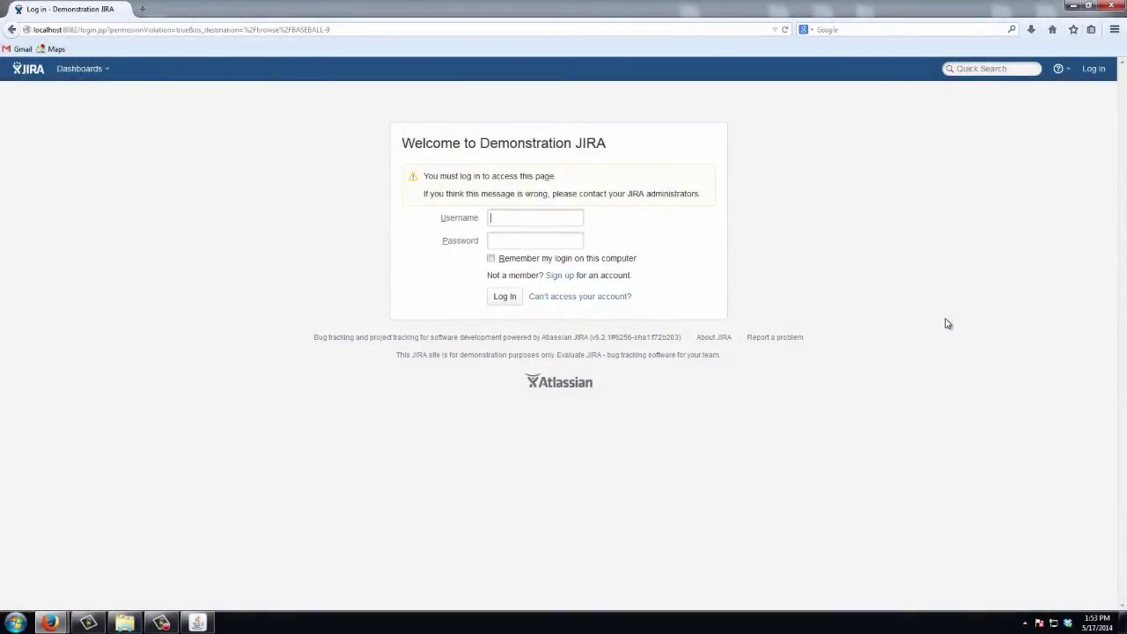
# Log back into JIRA with the account credentials and dismiss the What's New in JIRA 6.2 dialog
pyautogui.write('dmin')
pyautogui.press('Return')
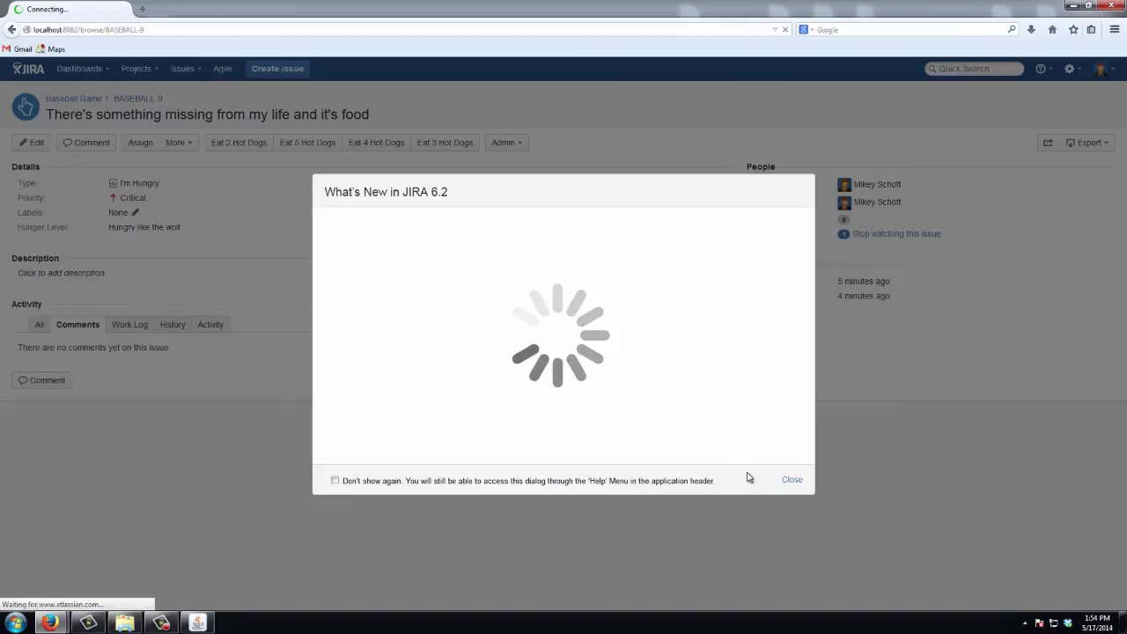
pyautogui.click(795, 481)
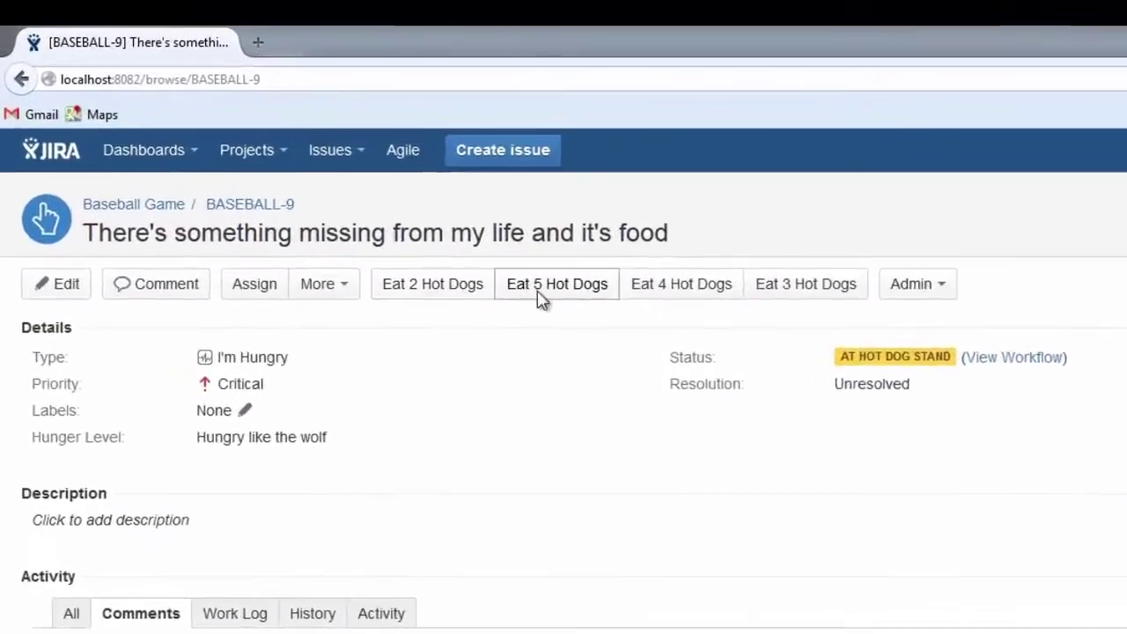